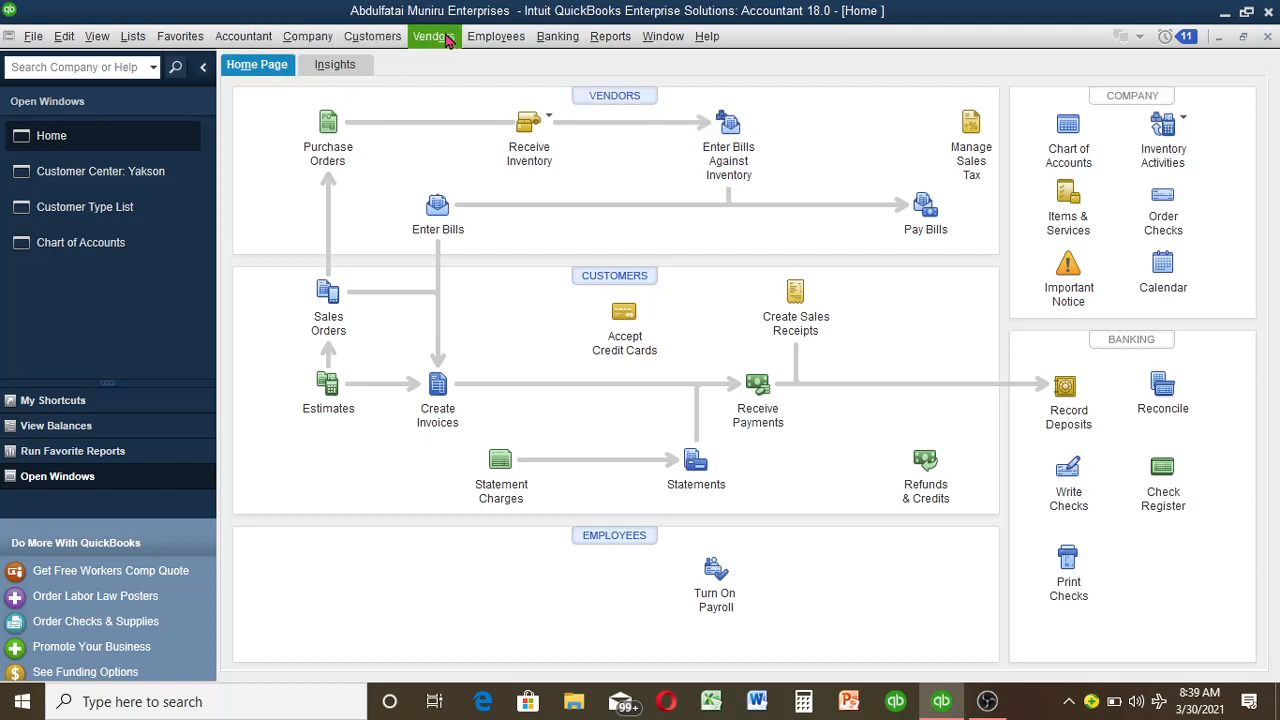
# Step: Show My Shortcuts in the side panel and open the Vendor Center from the Vendors menu
pyautogui.click(127, 400)
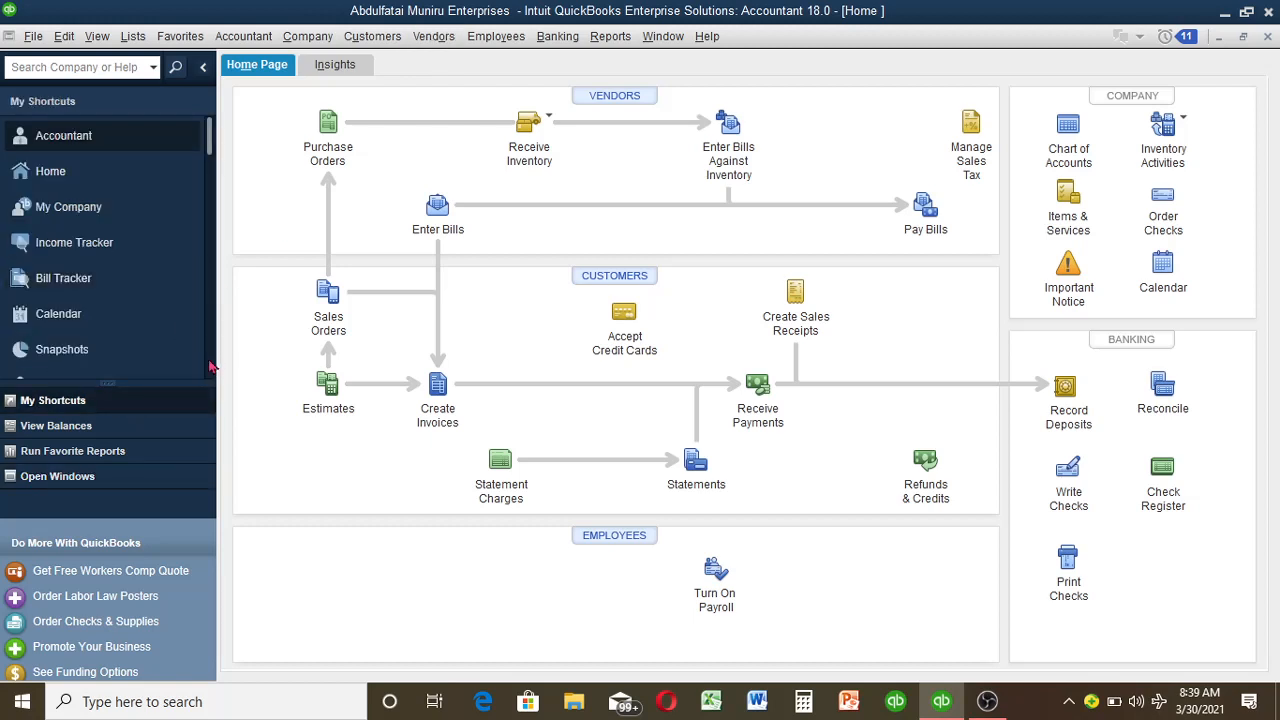
pyautogui.scroll(-3, 72, 150)
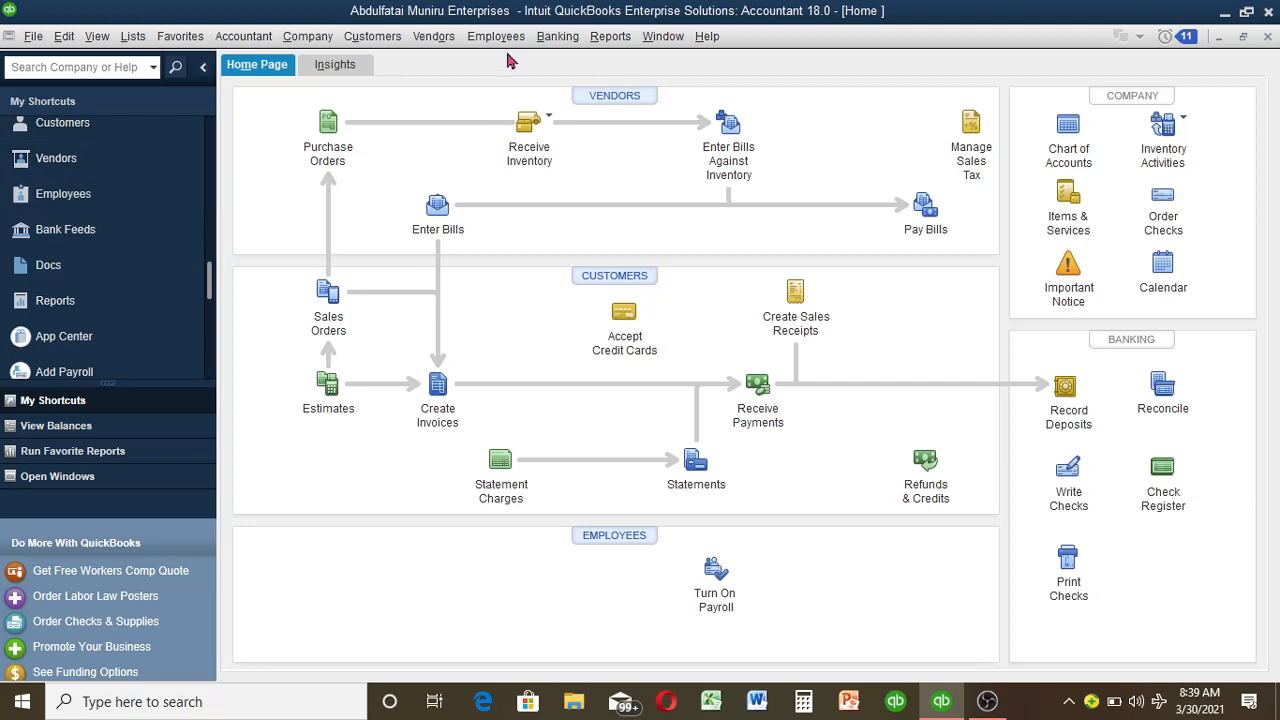
pyautogui.click(433, 36)
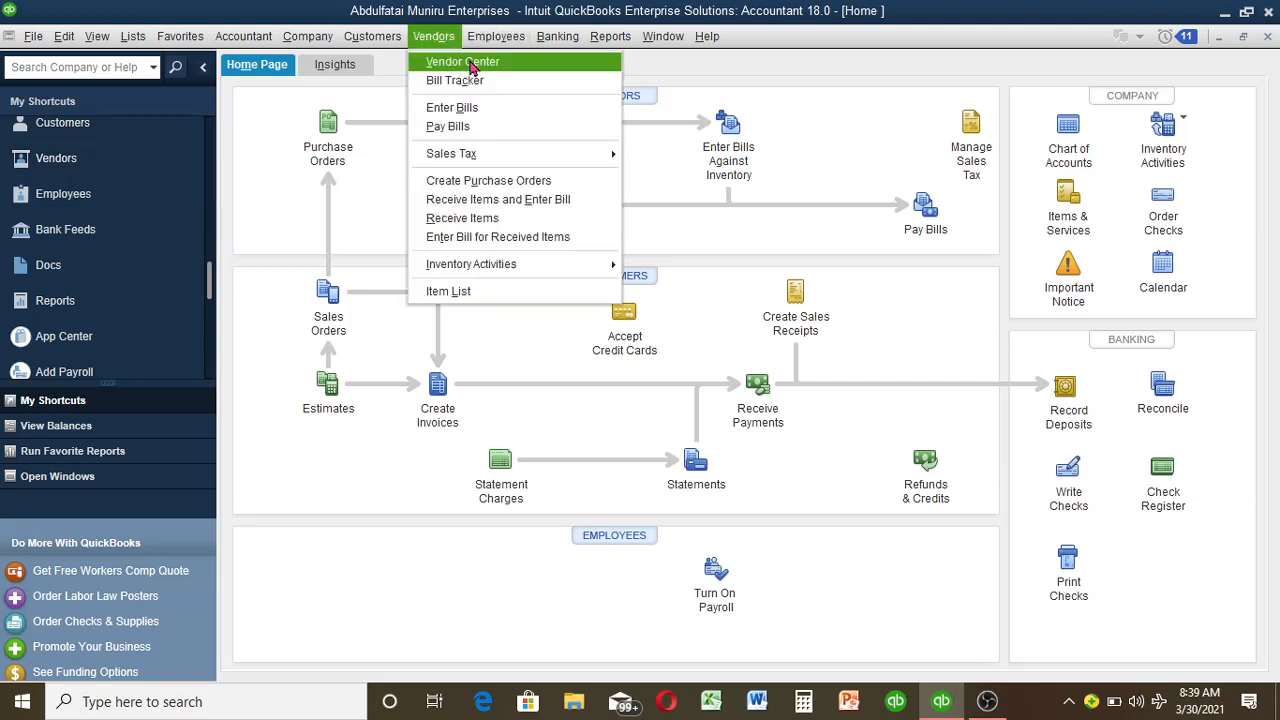
pyautogui.click(466, 58)
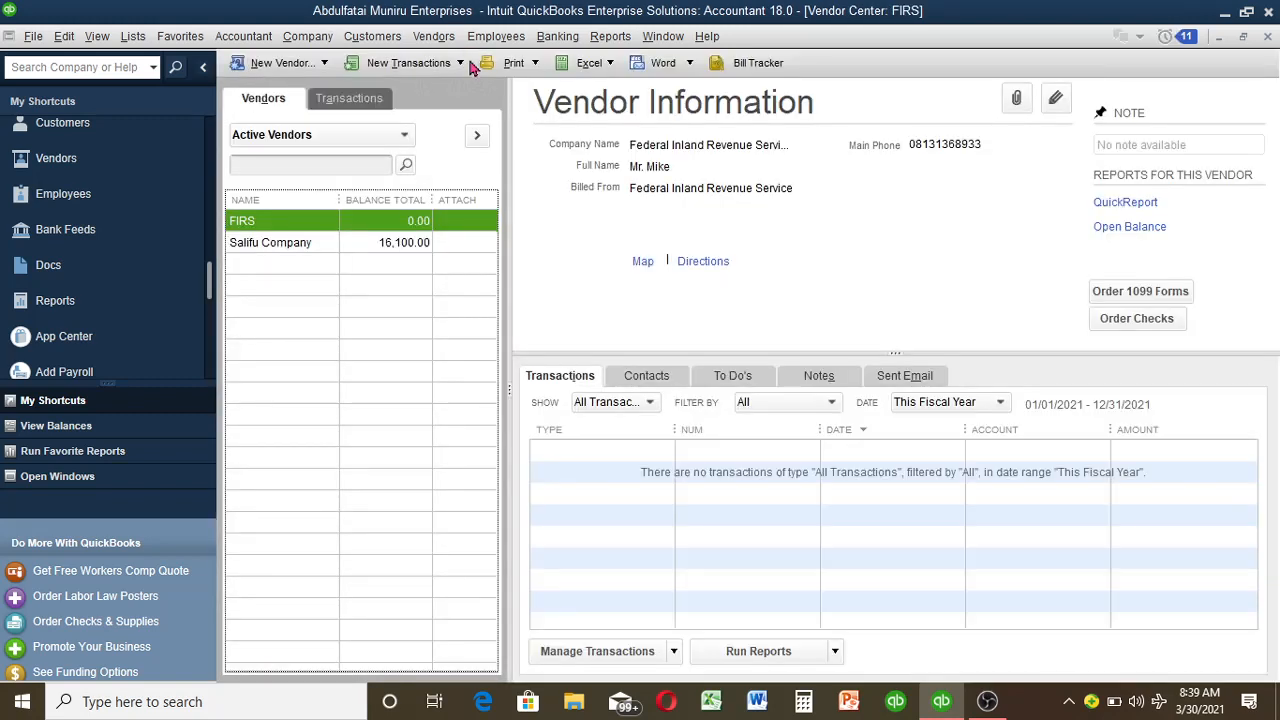
# Step: Start a blank vendor record with New Vendor in the Vendor Center
pyautogui.click(297, 245)
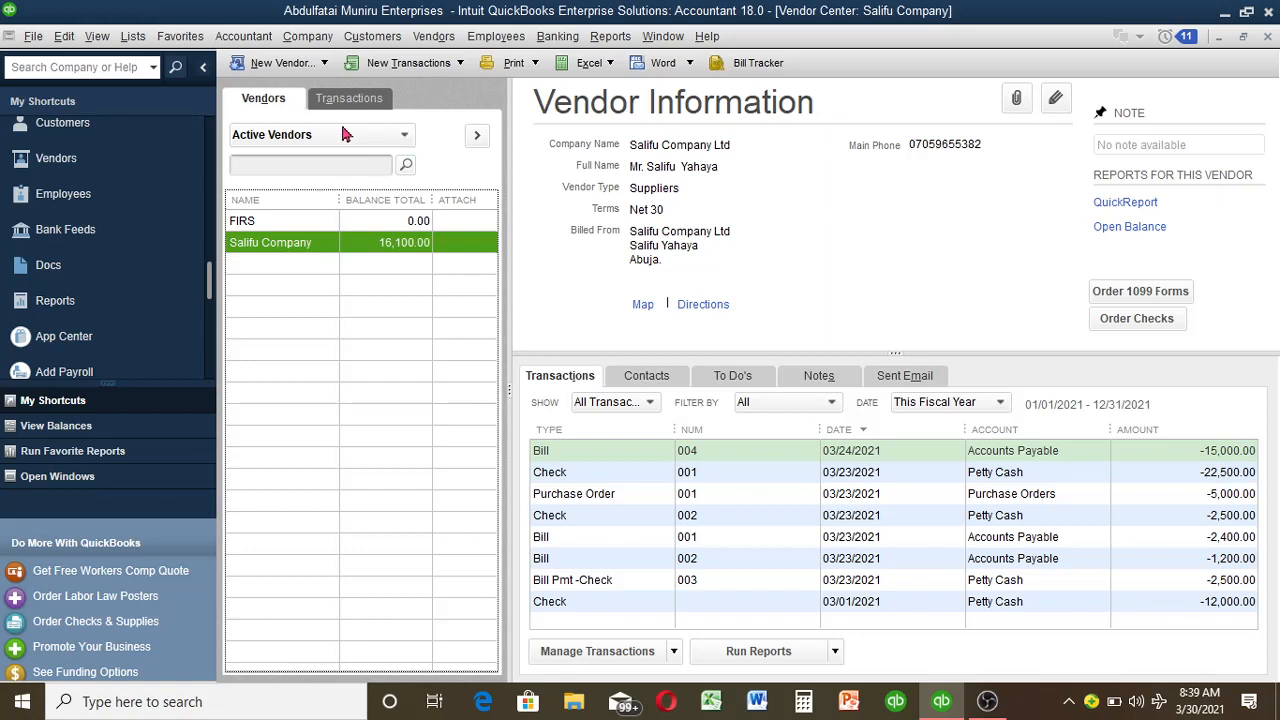
pyautogui.click(322, 63)
pyautogui.click(290, 87)
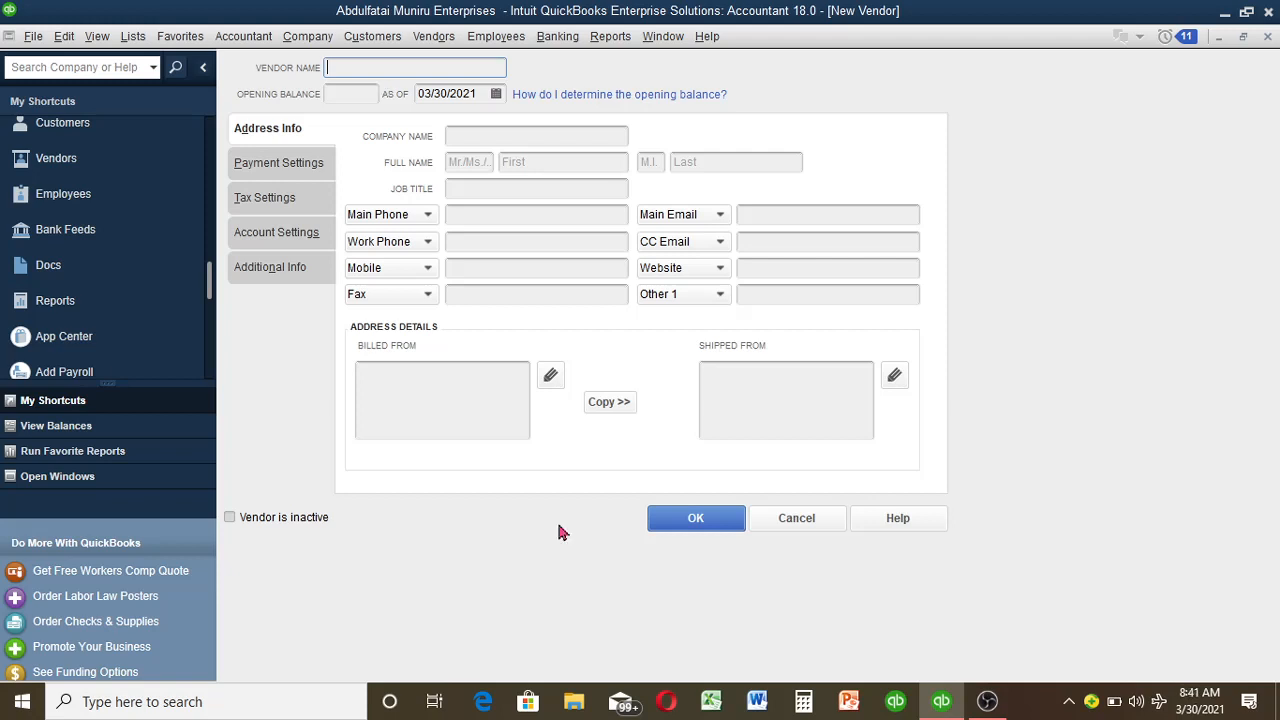
# Step: Clear the mistaken 'Total' entries and enter 'Oshiki' as the vendor name
pyautogui.click(560, 530)
pyautogui.write('Total')
pyautogui.click(515, 134)
pyautogui.write('To')
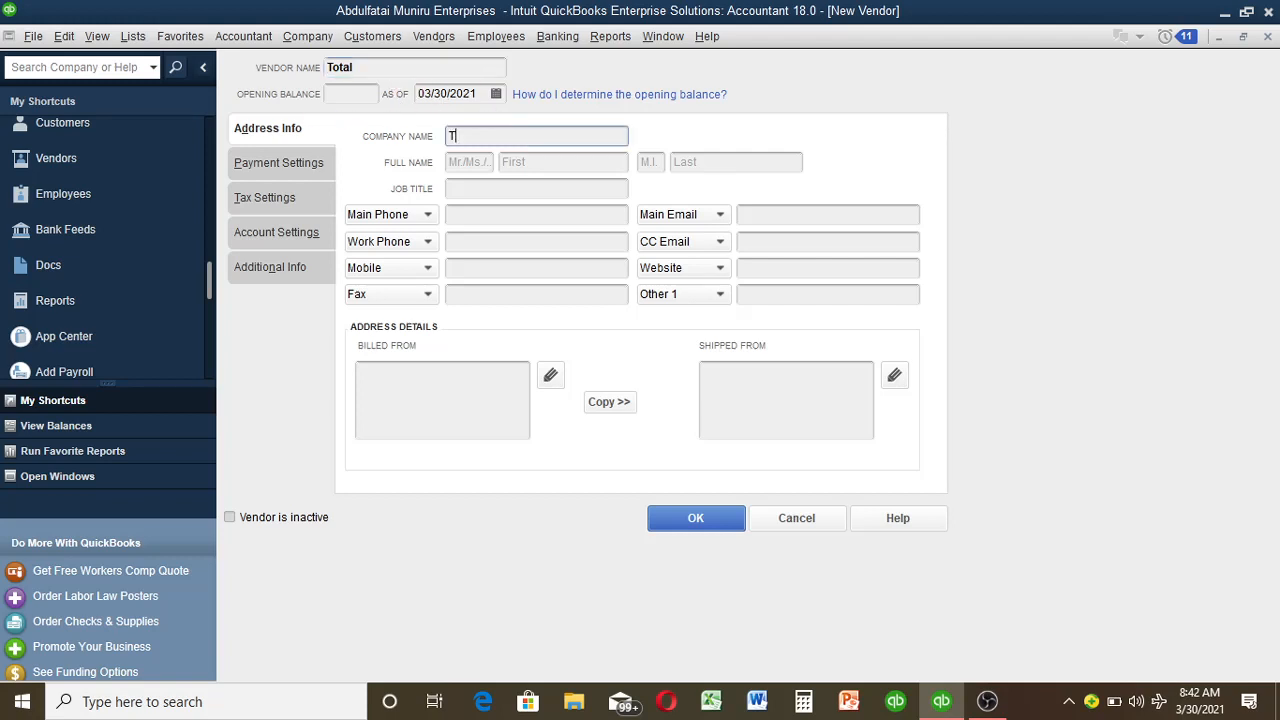
pyautogui.write('tal')
pyautogui.press('BackSpace')
pyautogui.press('BackSpace')
pyautogui.press('BackSpace')
pyautogui.press('BackSpace')
pyautogui.press('BackSpace')
pyautogui.press('BackSpace')
pyautogui.click(436, 68)
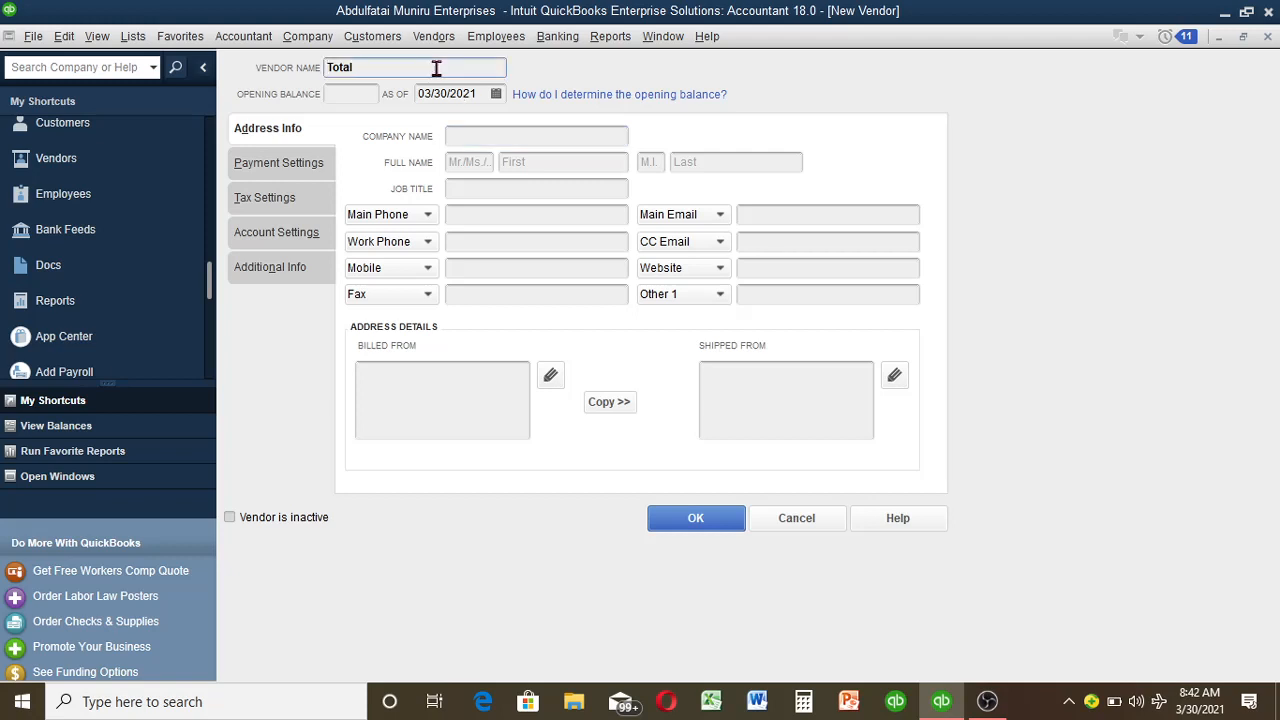
pyautogui.press('BackSpace')
pyautogui.press('BackSpace')
pyautogui.press('BackSpace')
pyautogui.press('BackSpace')
pyautogui.press('BackSpace')
pyautogui.write('Ele')
pyautogui.press('BackSpace')
pyautogui.press('BackSpace')
pyautogui.press('BackSpace')
pyautogui.press('BackSpace')
pyautogui.write('Oshiki')
pyautogui.click(507, 135)
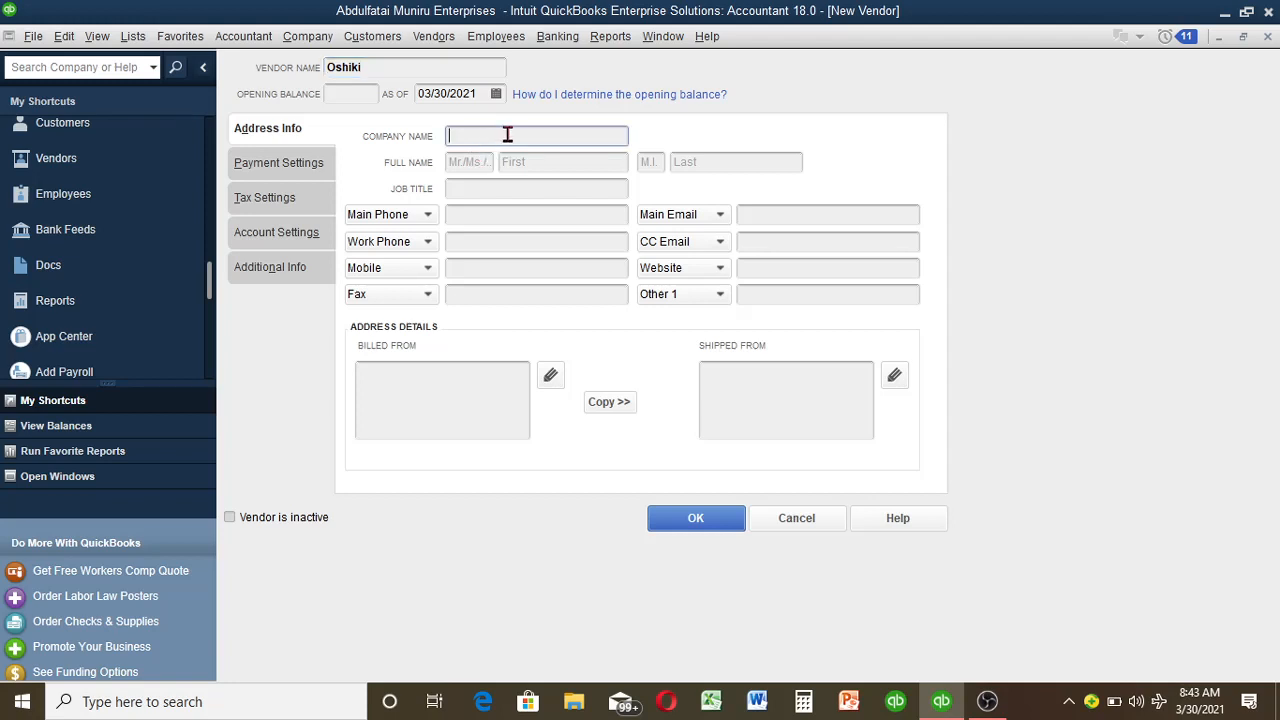
# Step: Enter 'Ele-Ojo Enterprises' as the company name
pyautogui.write('Ele-Ojo V')
pyautogui.press('BackSpace')
pyautogui.write('Enterprises')
# Step: Fill in the contact's salutation Ms., first name, middle initial and last name
pyautogui.click(485, 161)
pyautogui.write('Mrs')
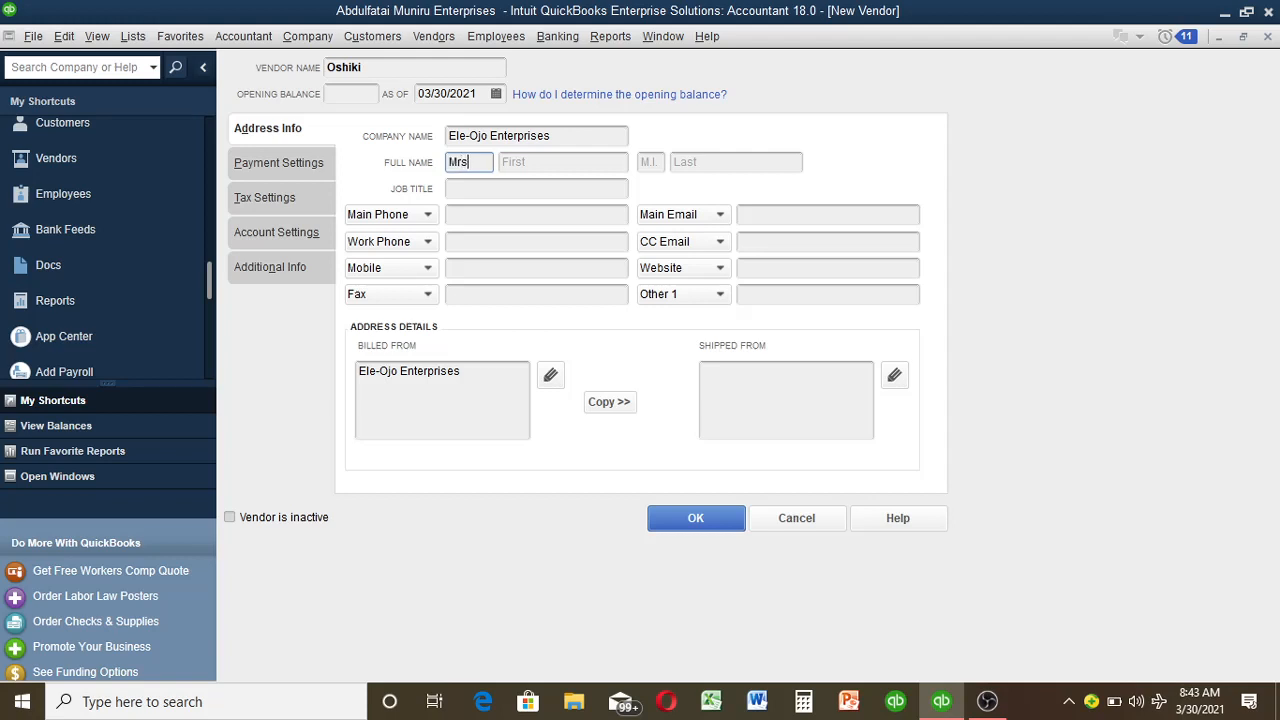
pyautogui.press('BackSpace')
pyautogui.press('BackSpace')
pyautogui.write('s')
pyautogui.click(541, 162)
pyautogui.click(472, 165)
pyautogui.write('.')
pyautogui.click(541, 162)
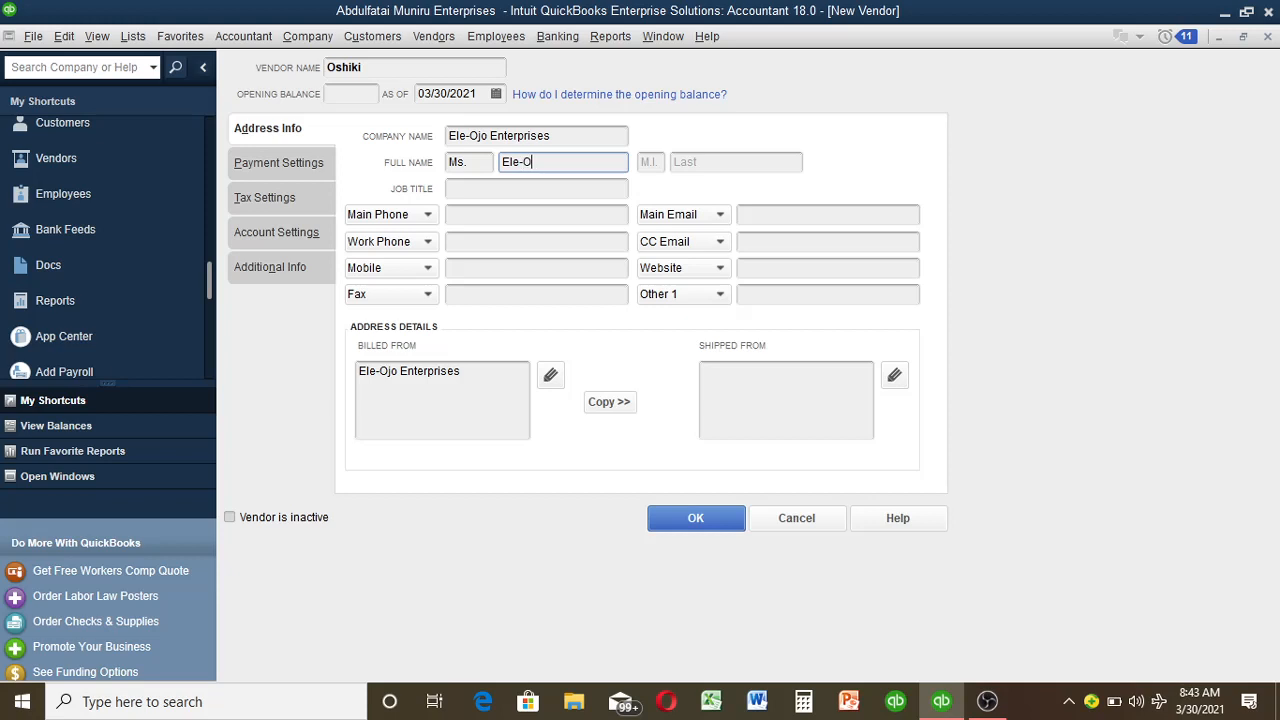
pyautogui.click(647, 162)
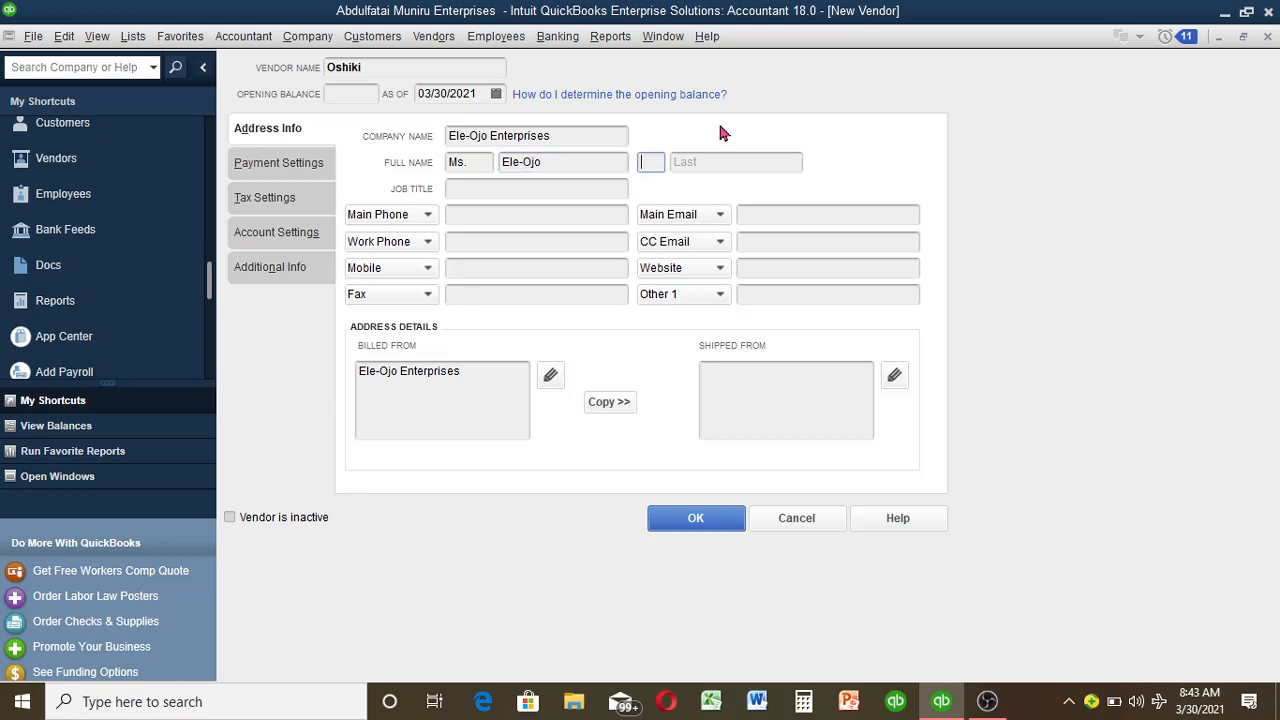
pyautogui.write('V.')
pyautogui.click(749, 157)
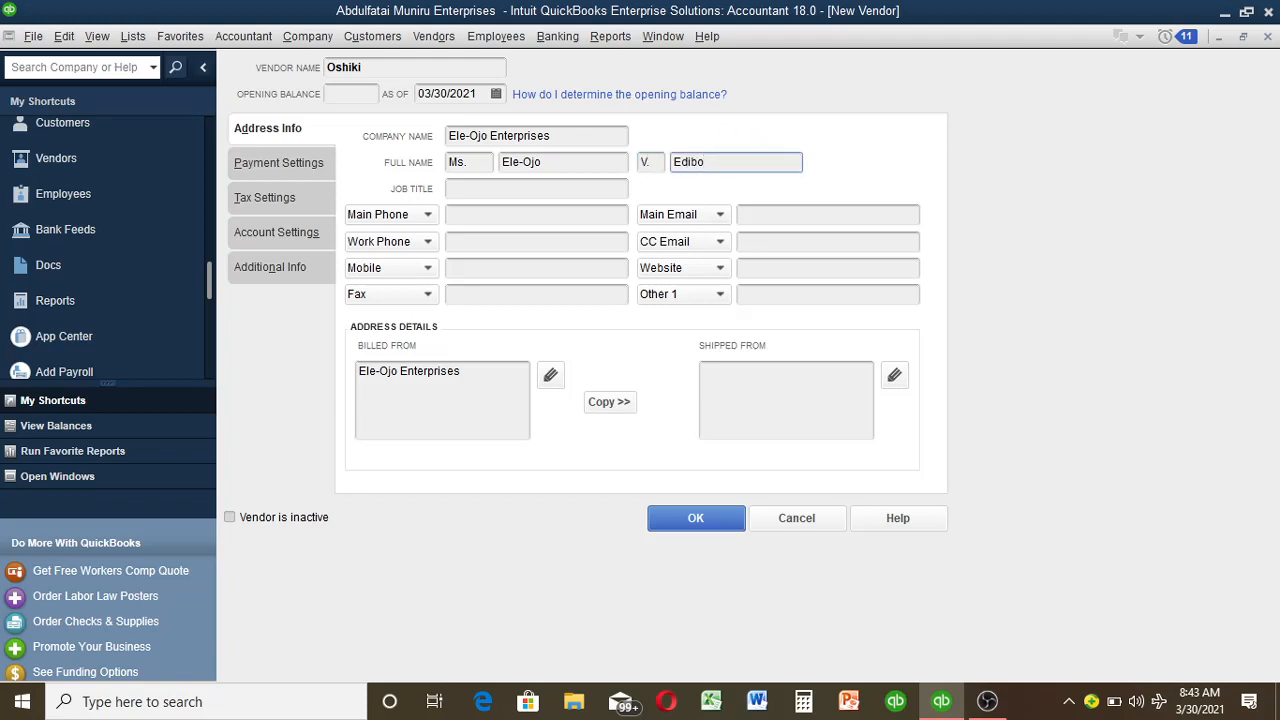
# Step: Set the job title to Director and enter the main phone number
pyautogui.click(521, 190)
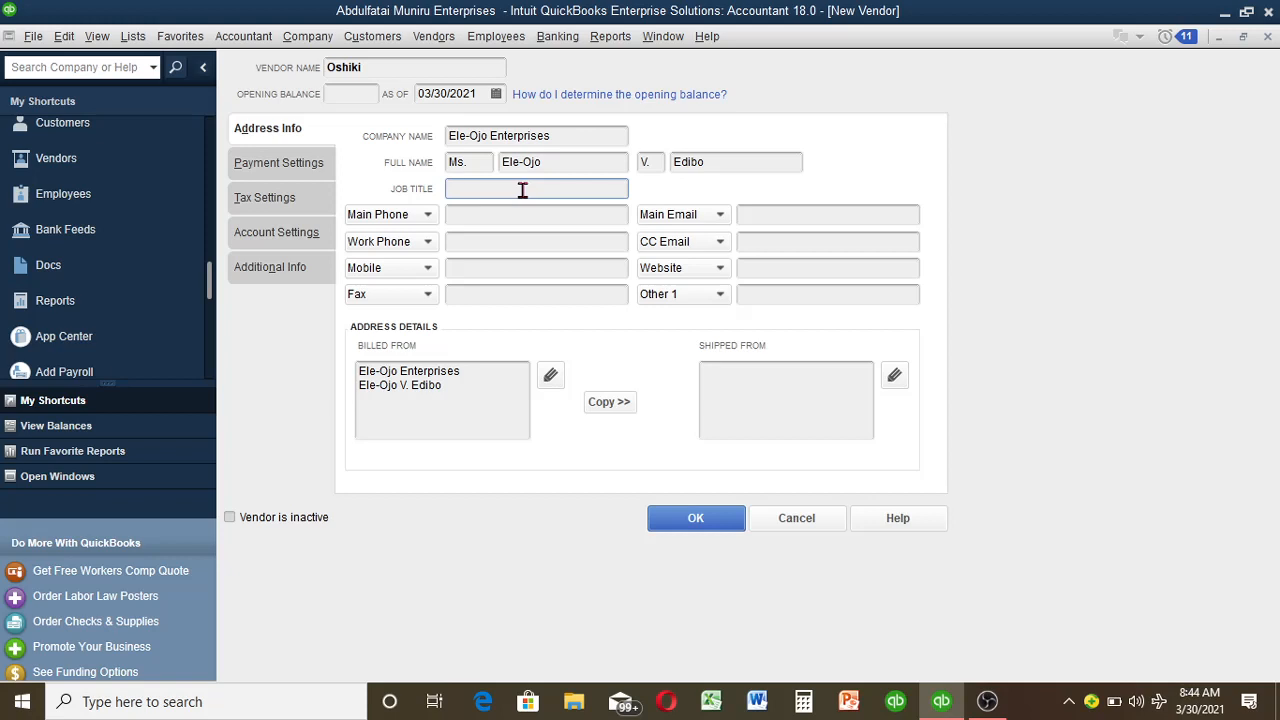
pyautogui.write('Director')
pyautogui.click(509, 218)
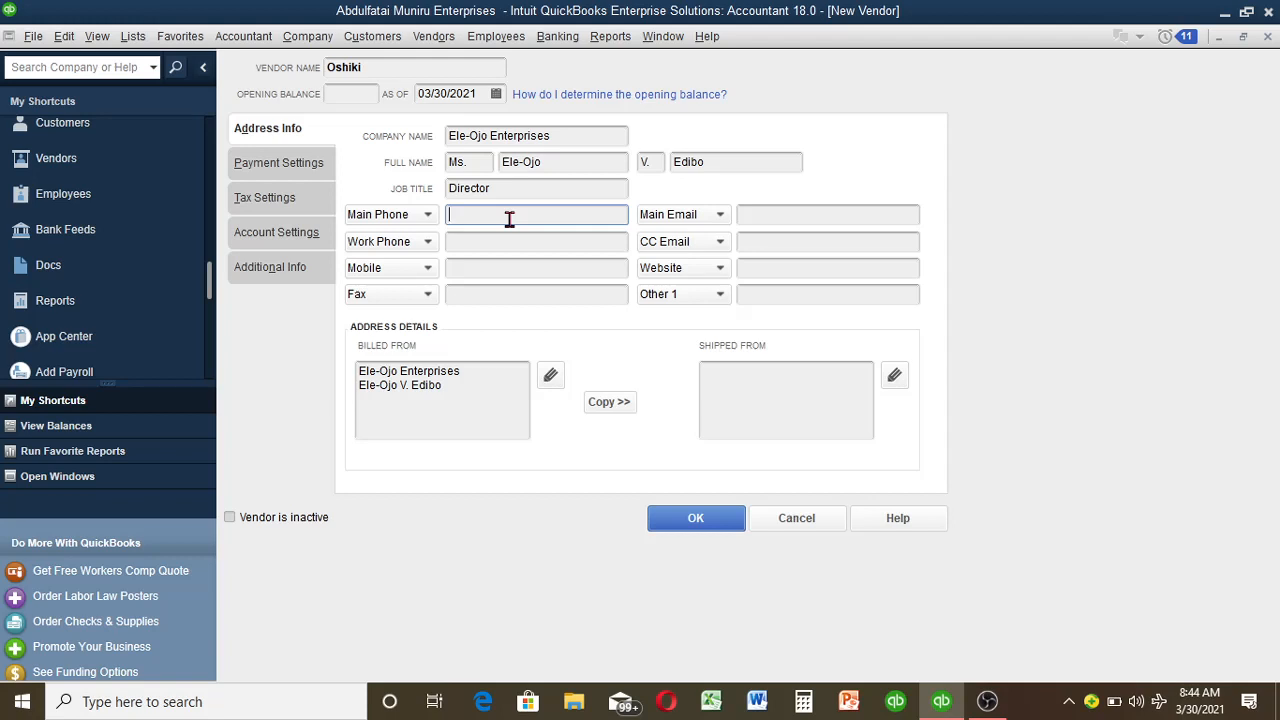
pyautogui.click(486, 397)
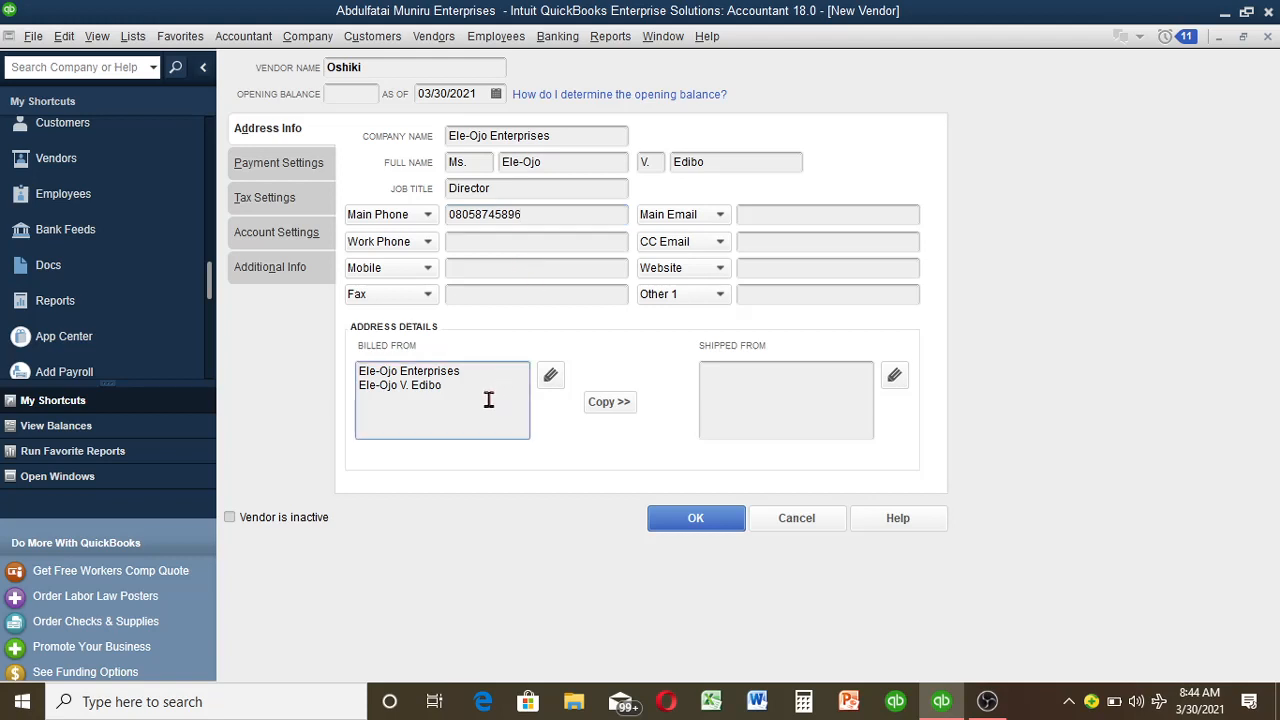
# Step: Append ', Lagos' to the billing address and copy it to the shipping address
pyautogui.write(', ')
pyautogui.write('Lagos')
pyautogui.click(626, 403)
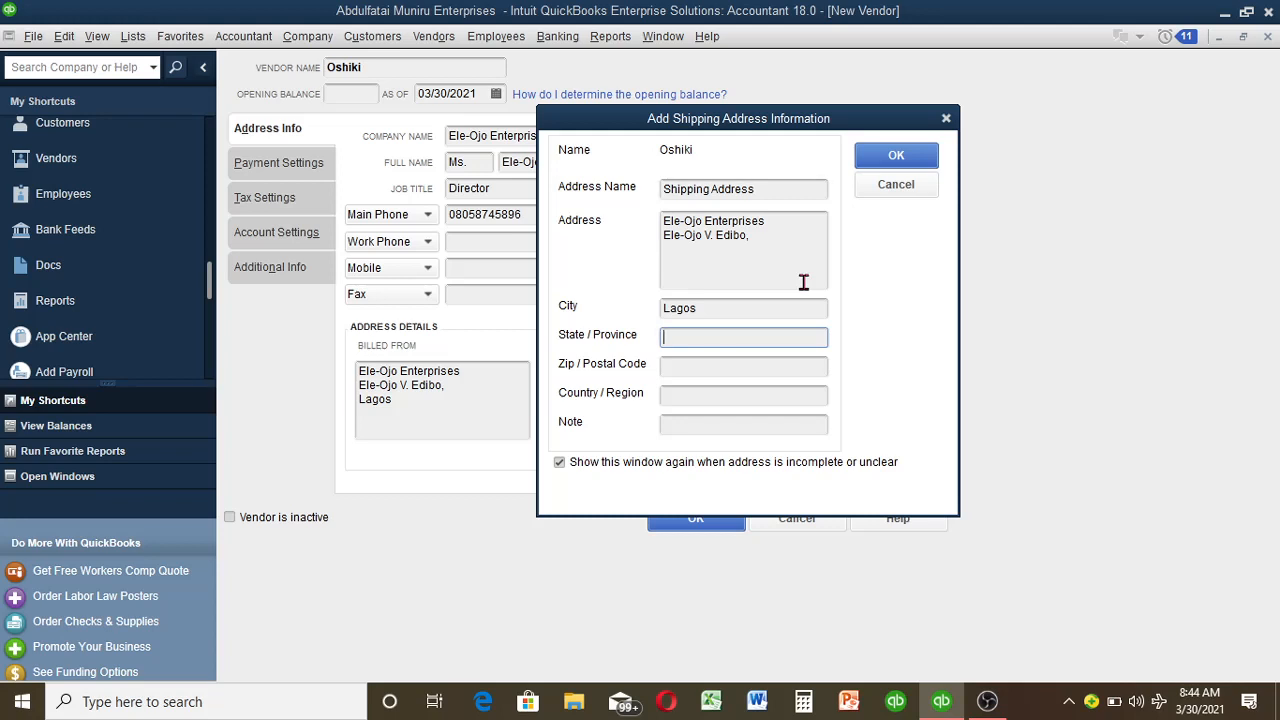
pyautogui.click(900, 160)
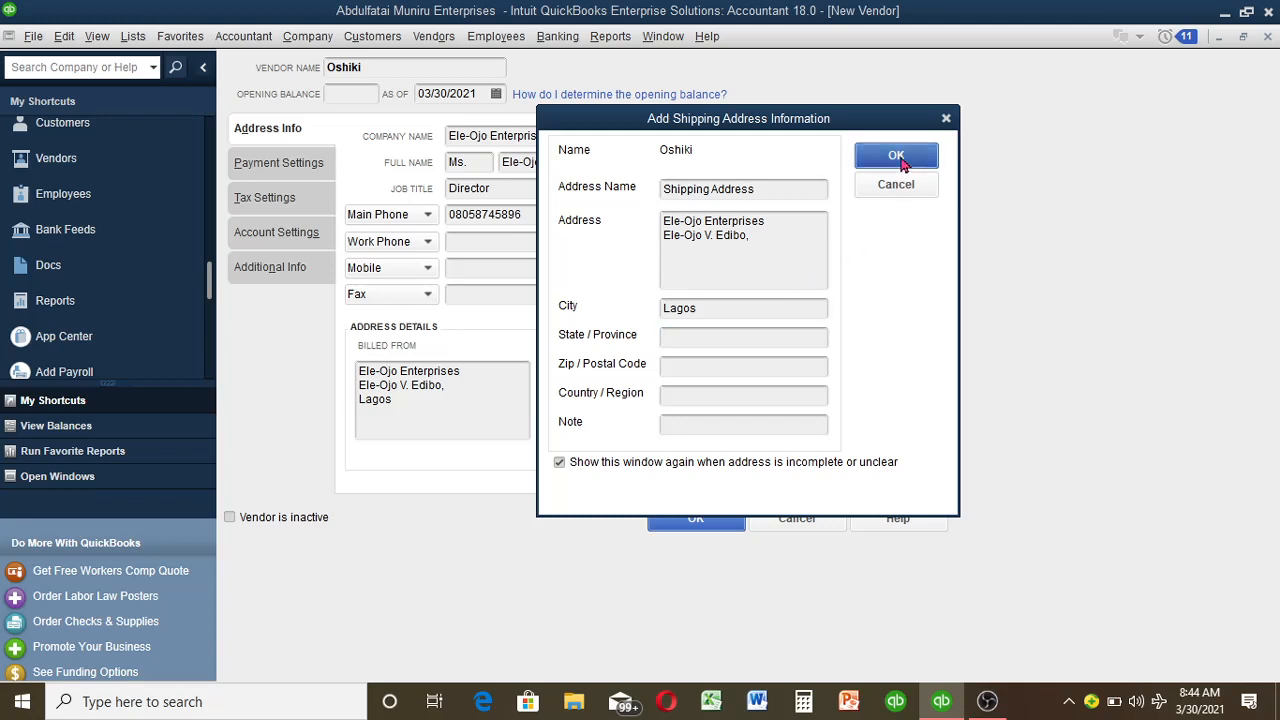
pyautogui.click(884, 193)
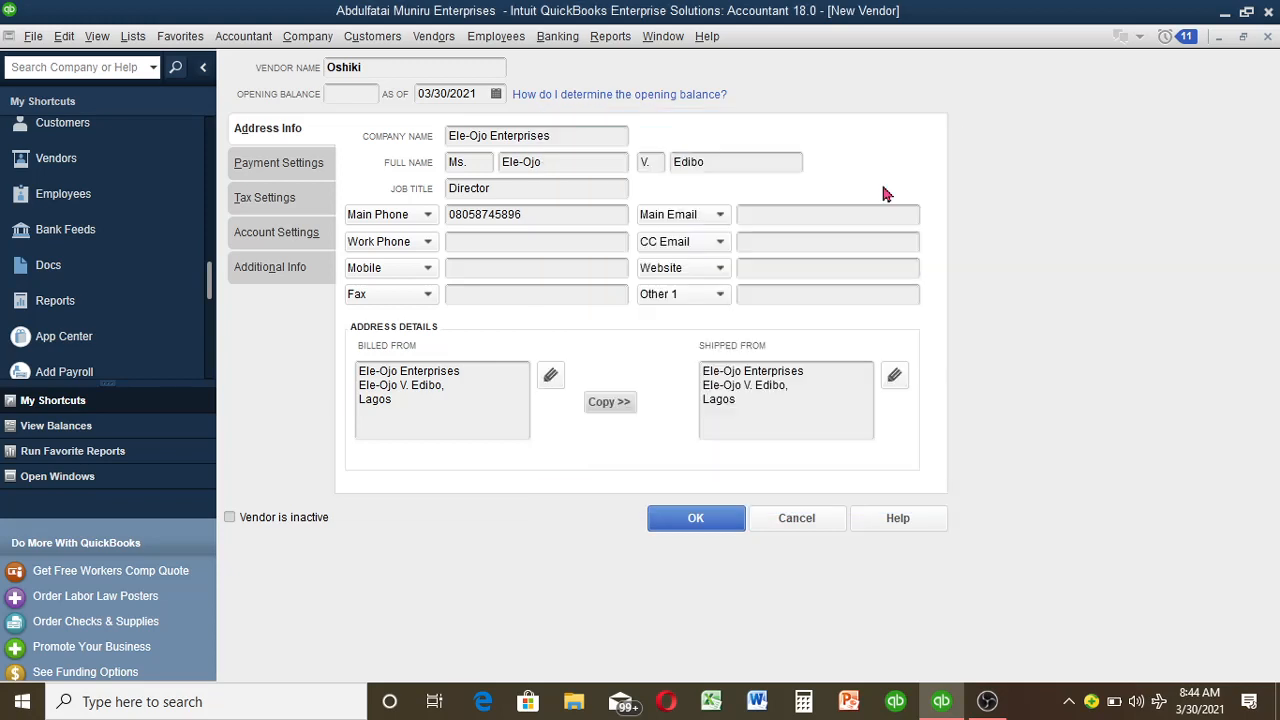
# Step: On the Payment Settings tab, choose Net 15 as the payment terms
pyautogui.click(314, 158)
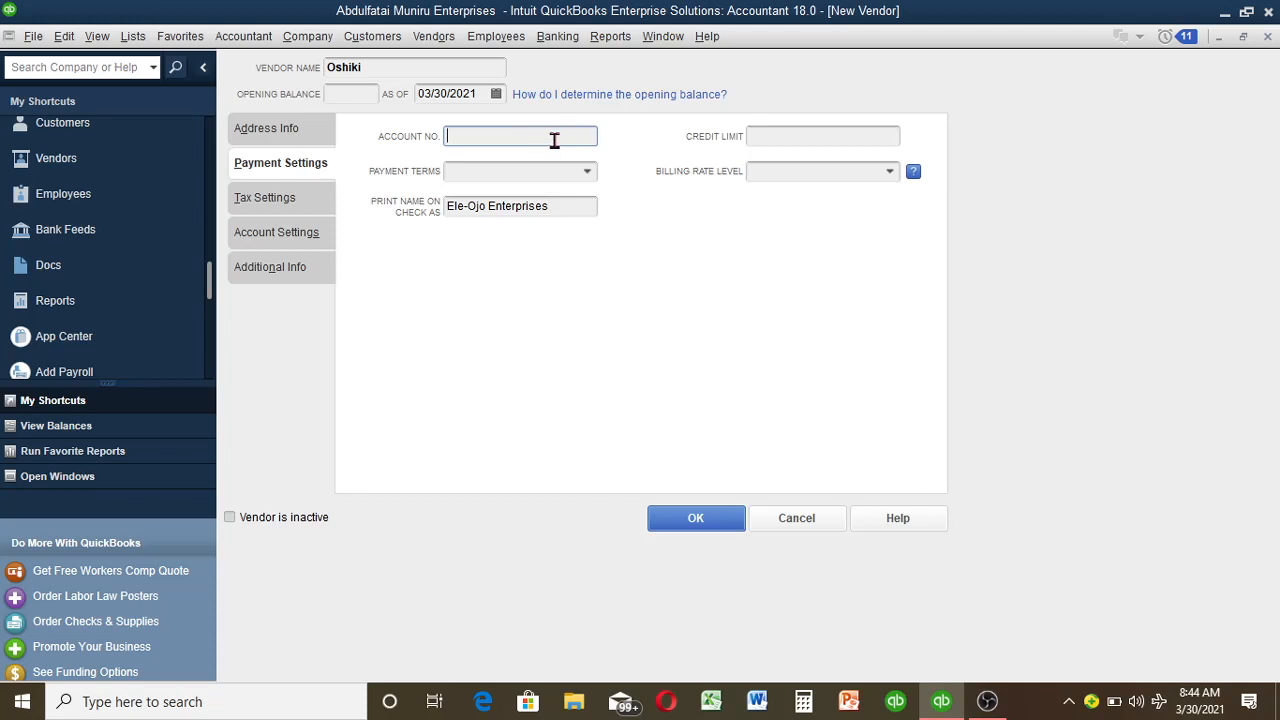
pyautogui.click(587, 173)
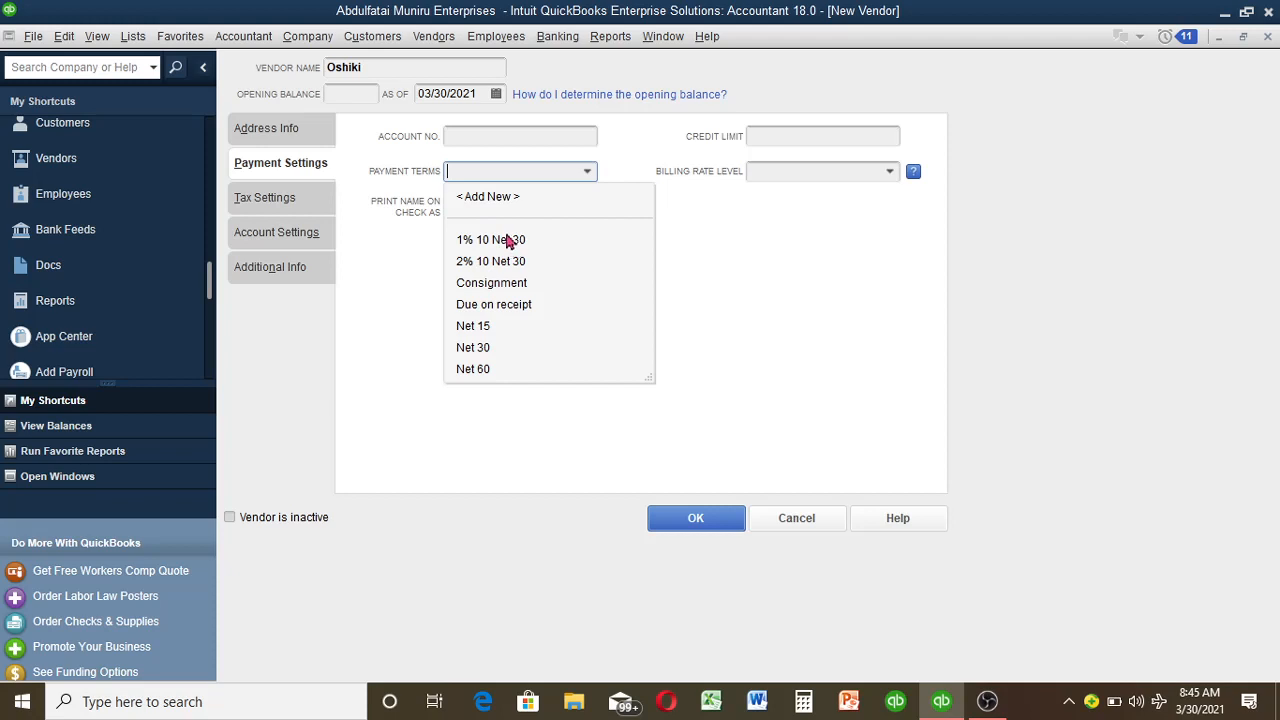
pyautogui.click(486, 331)
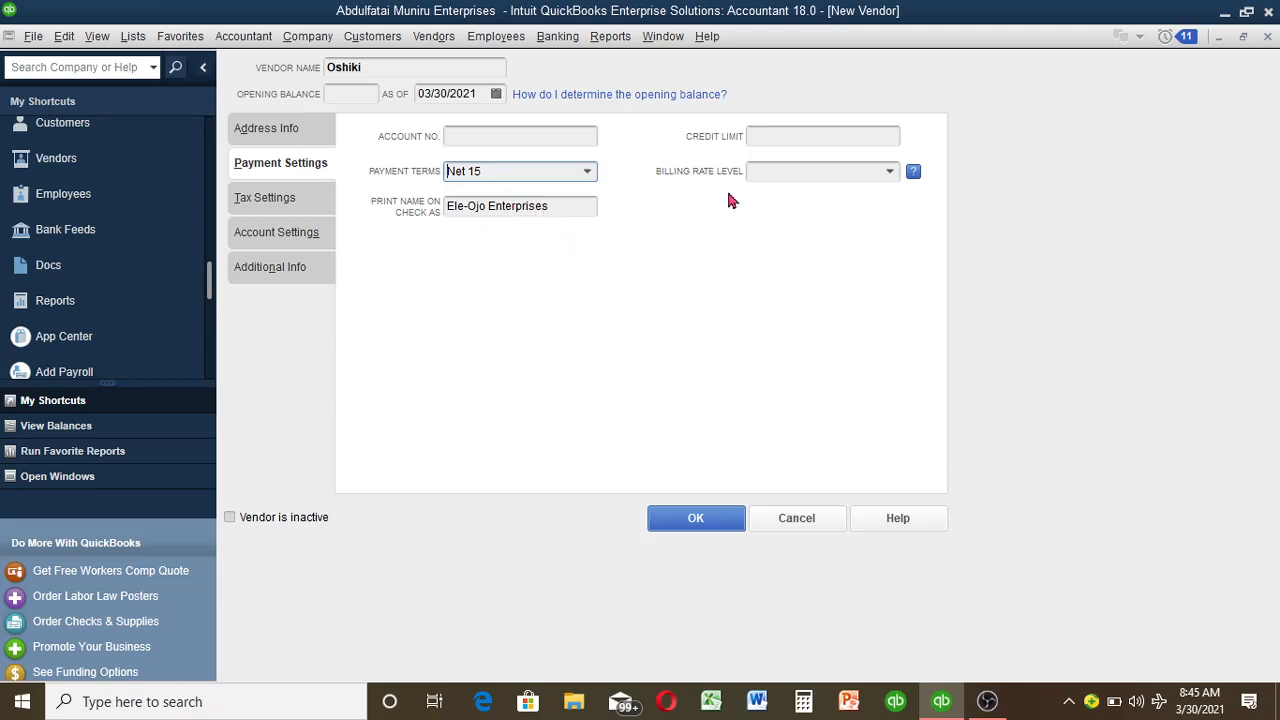
# Step: Enter 35000 as the vendor's credit limit
pyautogui.click(838, 138)
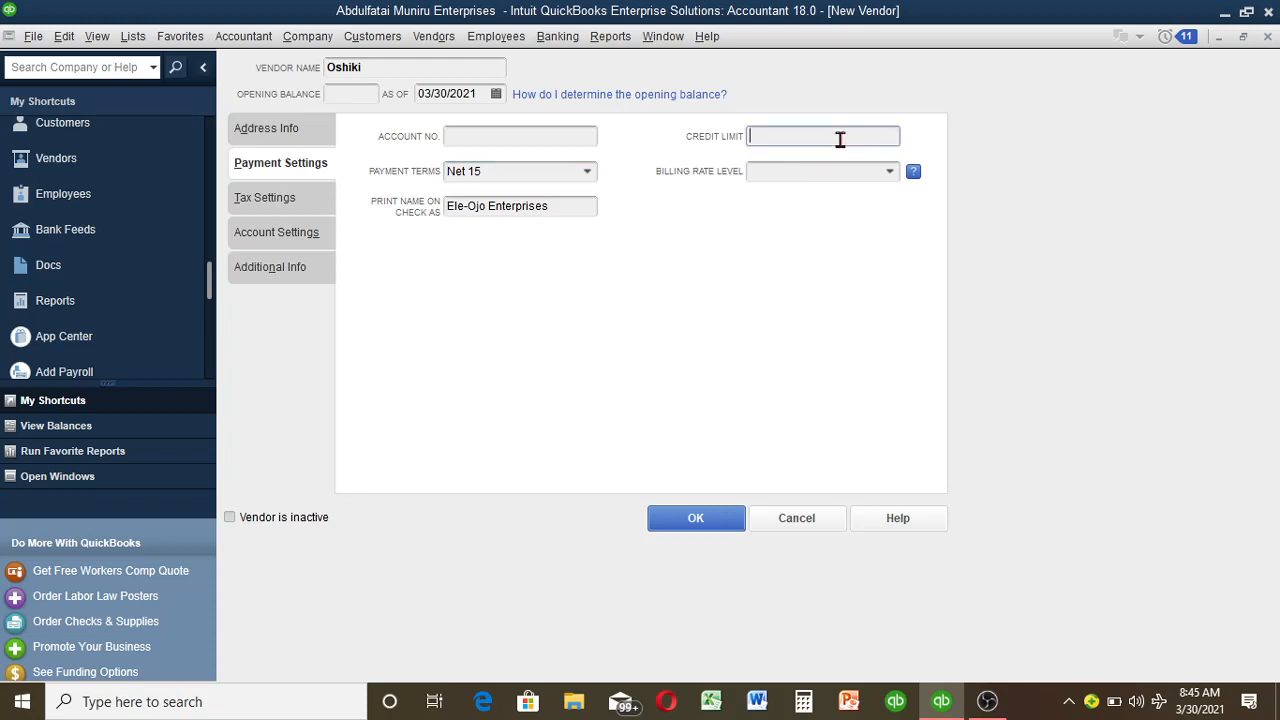
pyautogui.write('50')
pyautogui.press('BackSpace')
pyautogui.press('BackSpace')
pyautogui.write('35000')
pyautogui.click(890, 175)
pyautogui.click(890, 175)
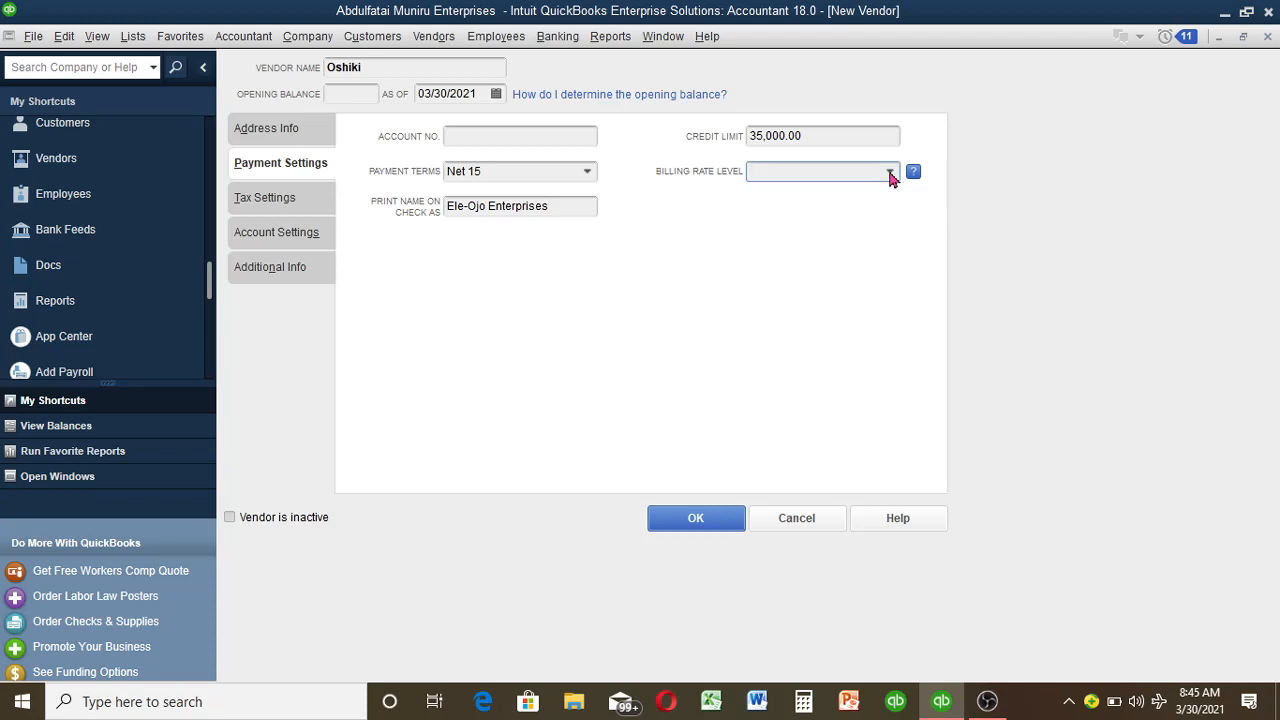
# Step: Cancel adding a new billing rate level, leaving it empty, and show Tax Settings
pyautogui.click(890, 175)
pyautogui.click(829, 197)
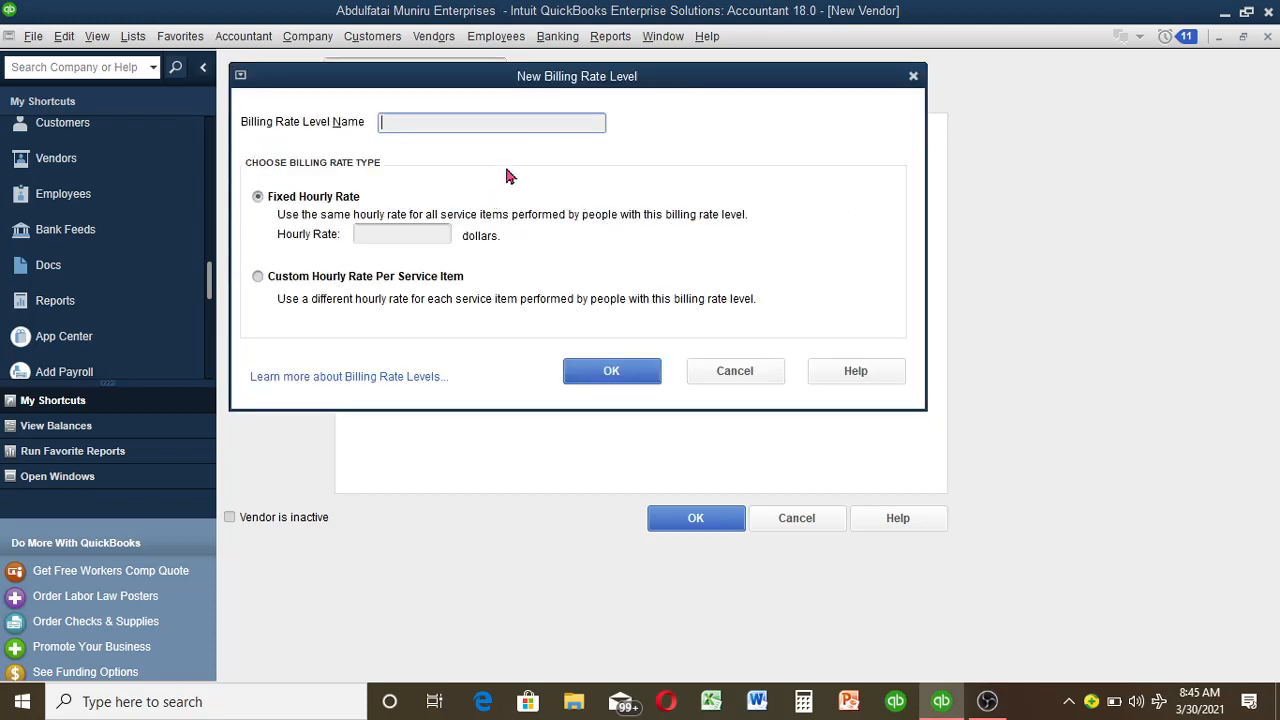
pyautogui.click(741, 371)
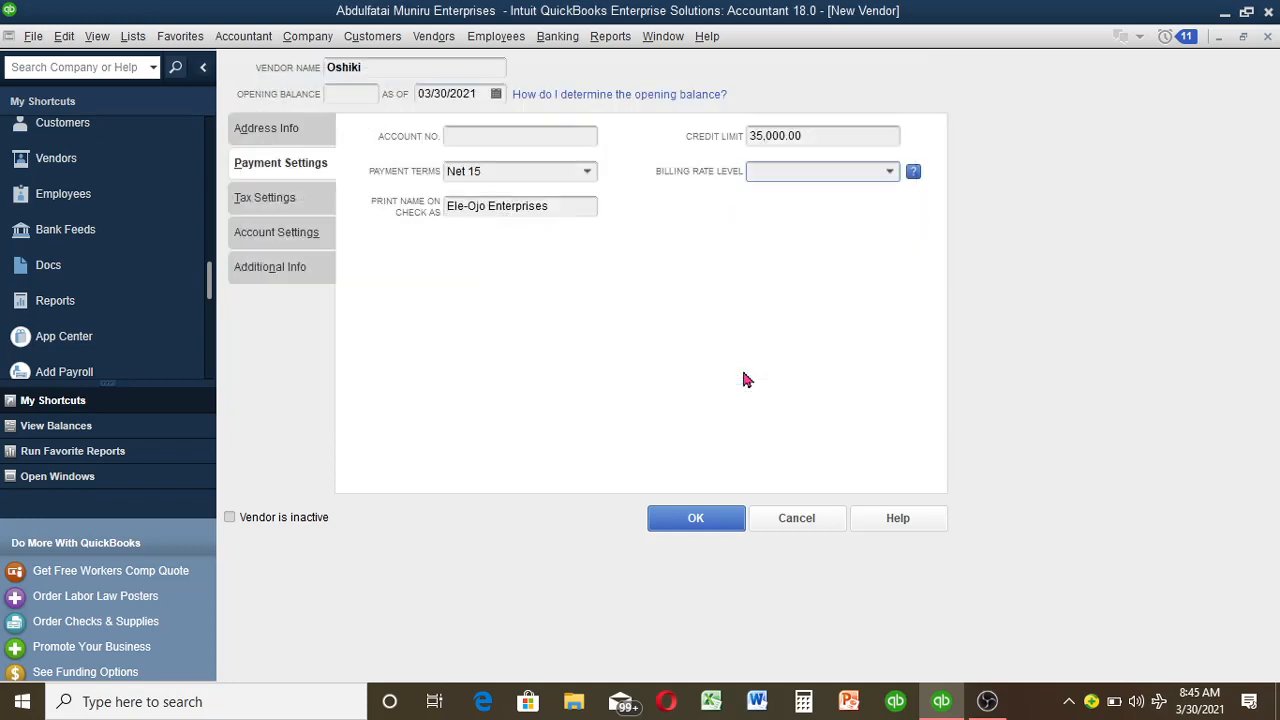
pyautogui.click(297, 199)
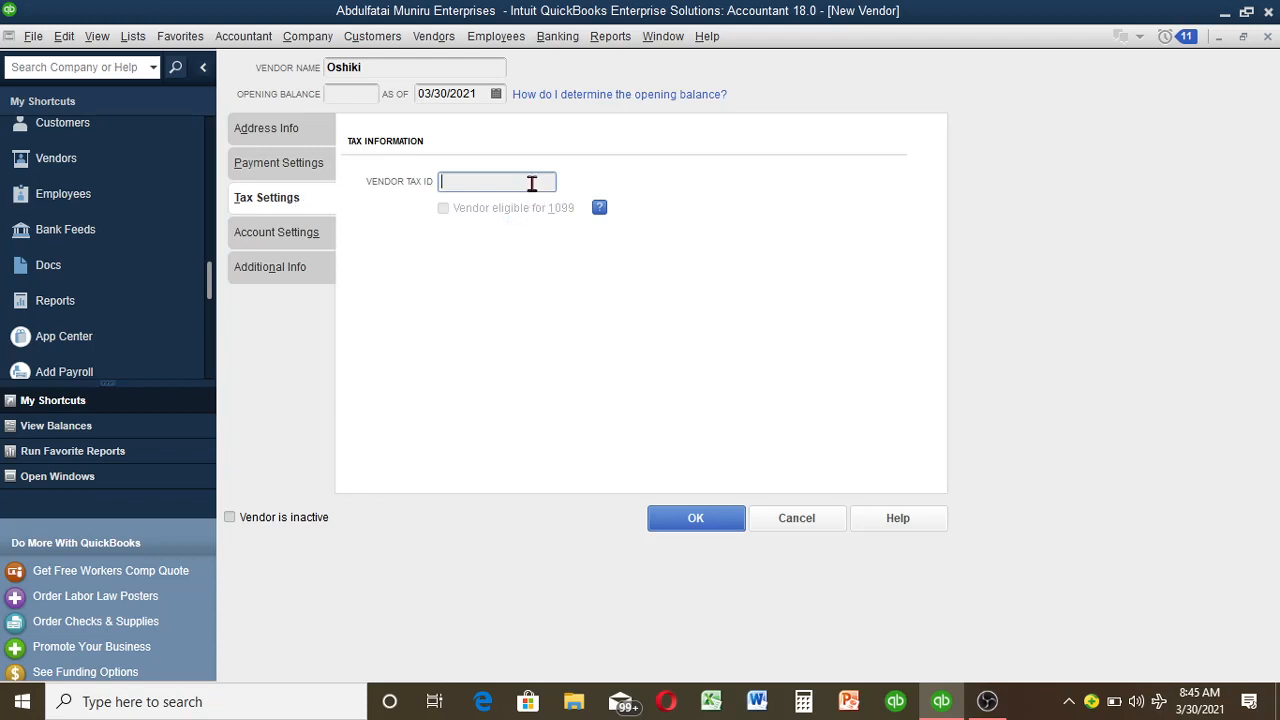
# Step: Pass through Account Settings without prefill accounts and go to Additional Info
pyautogui.click(280, 240)
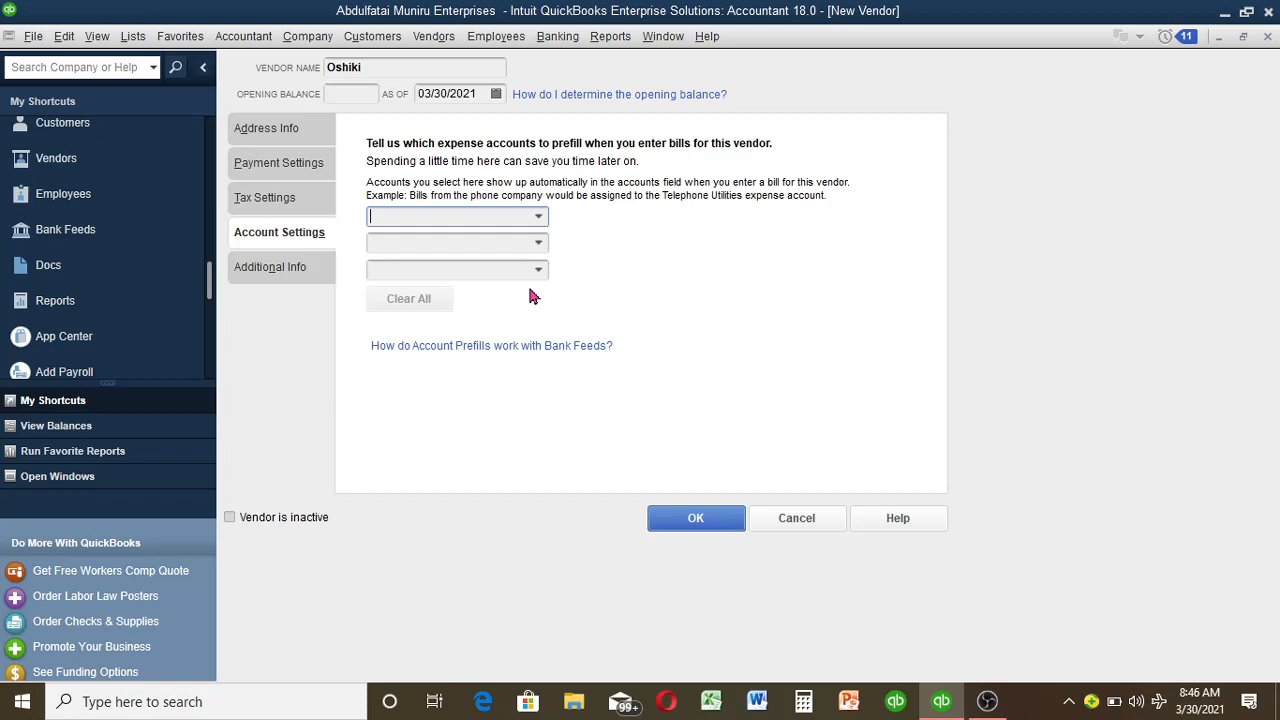
pyautogui.click(291, 272)
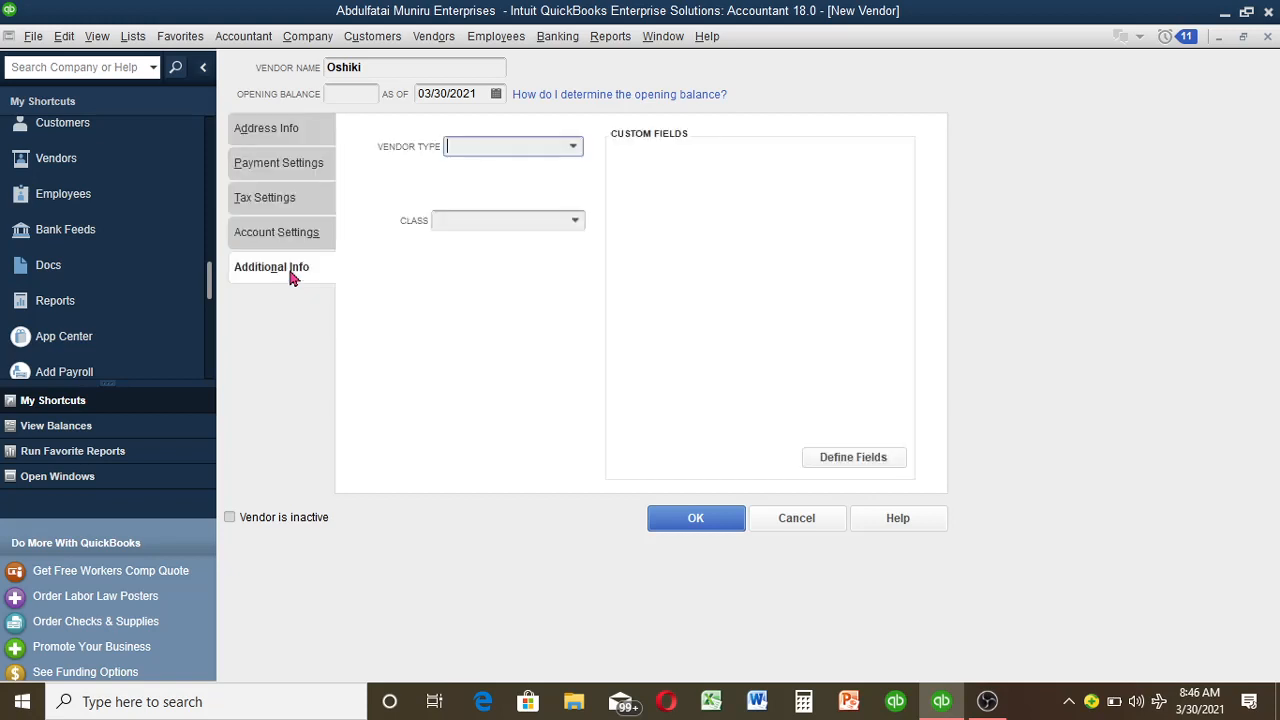
# Step: Set the vendor type to Suppliers and the class to Abuja
pyautogui.click(574, 148)
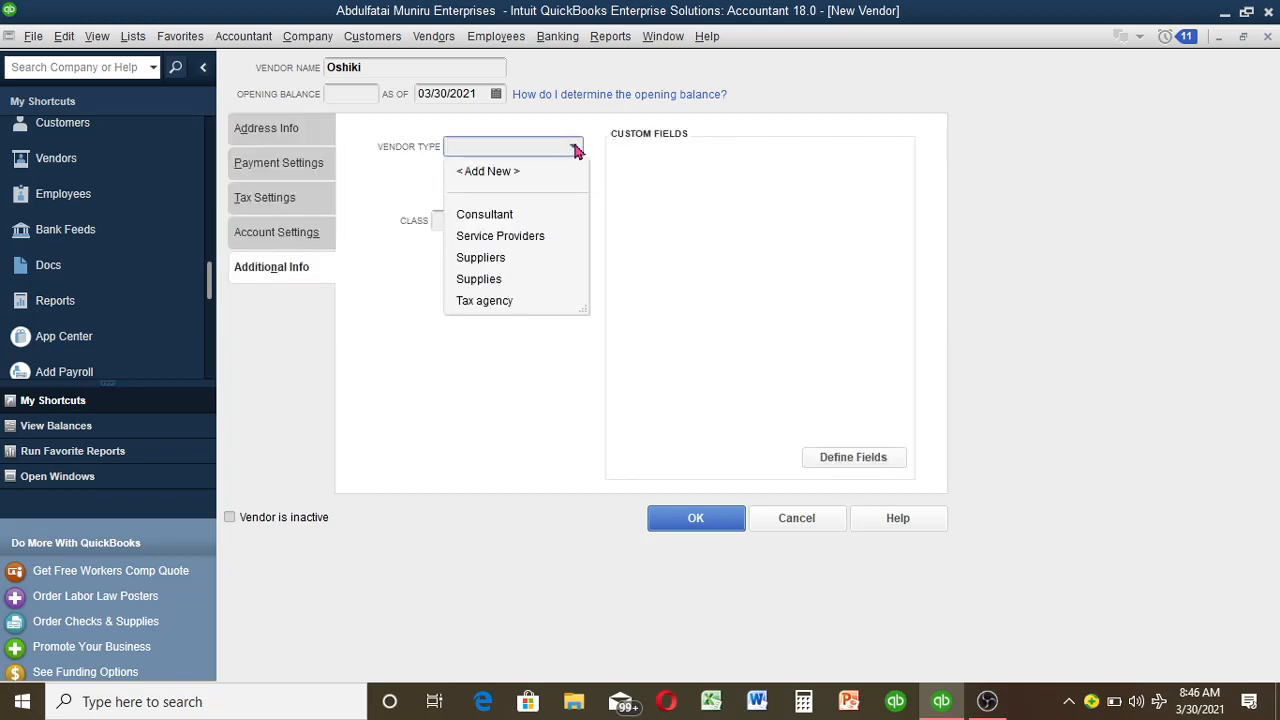
pyautogui.click(489, 260)
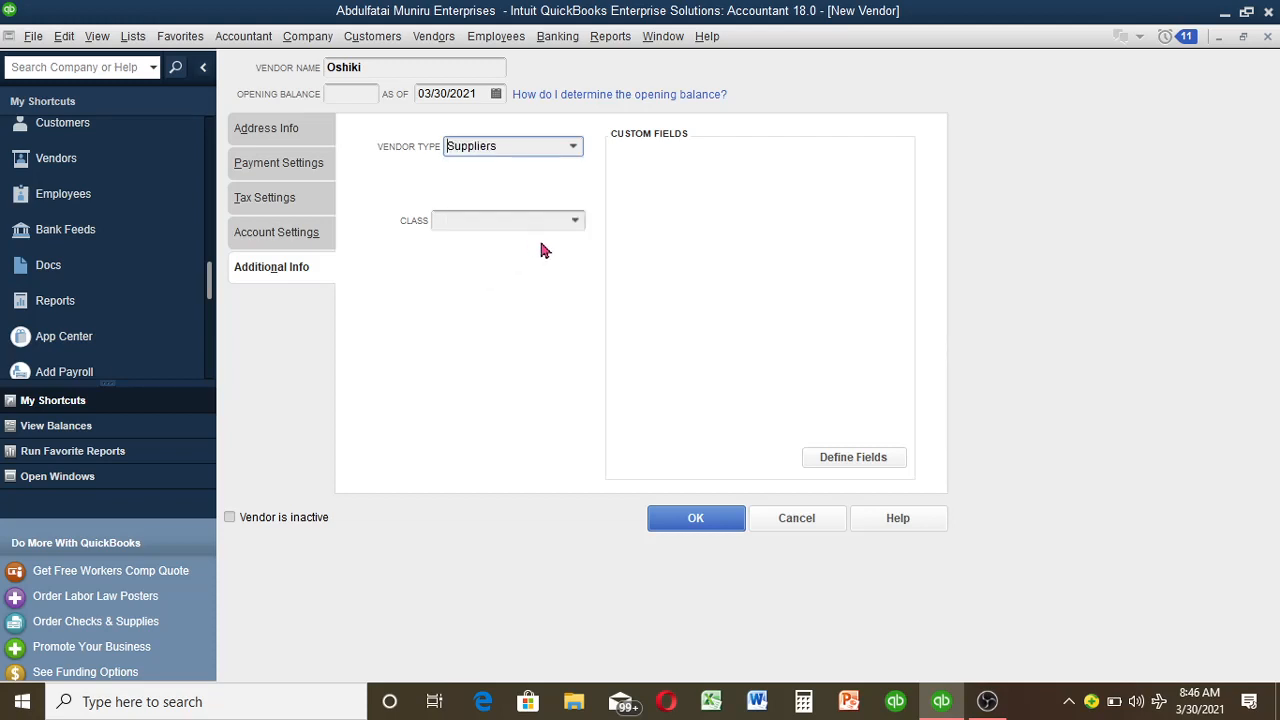
pyautogui.click(576, 221)
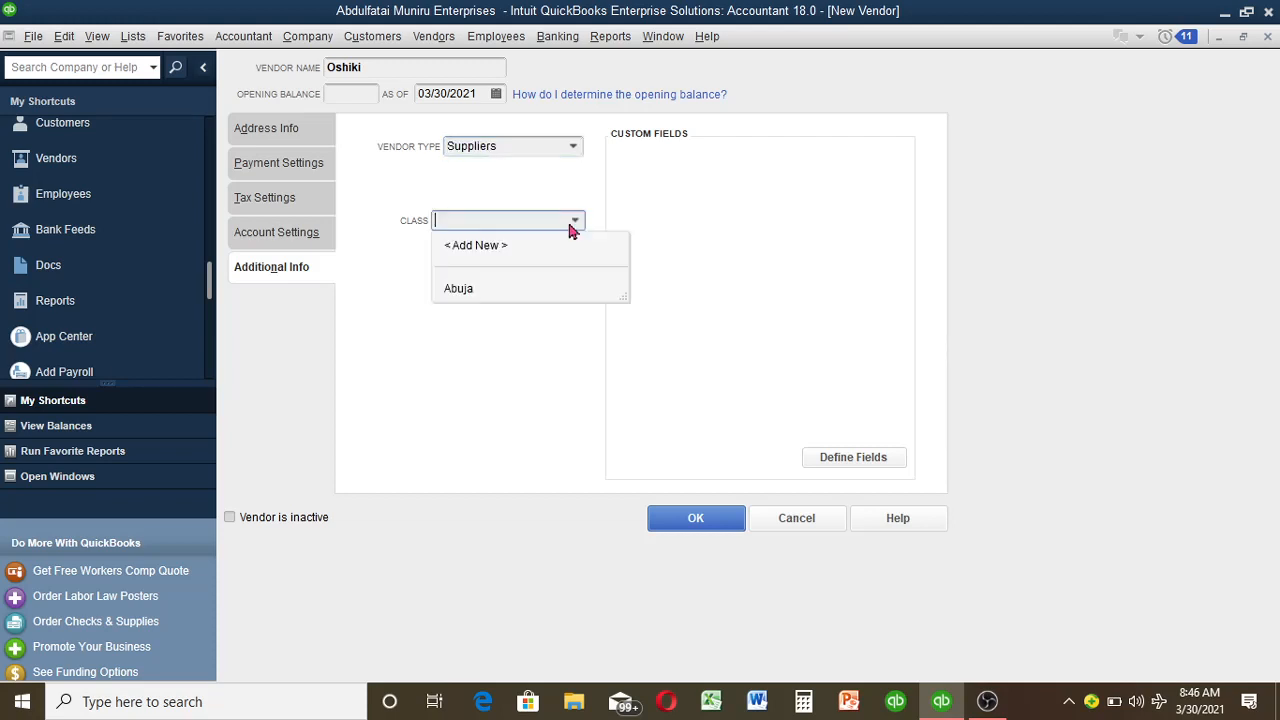
pyautogui.click(548, 288)
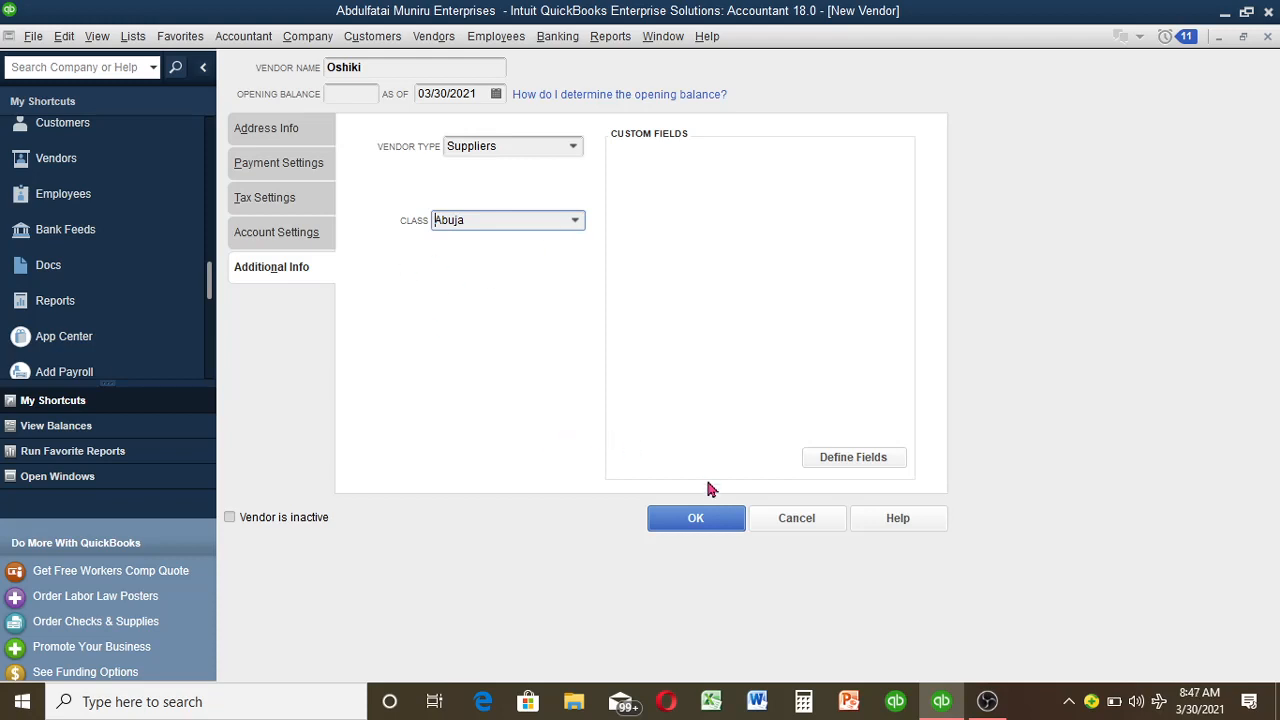
# Step: Save vendor Oshiki (Suppliers type, Net 15 terms, 0.00 balance), then switch to the Home window
pyautogui.click(720, 528)
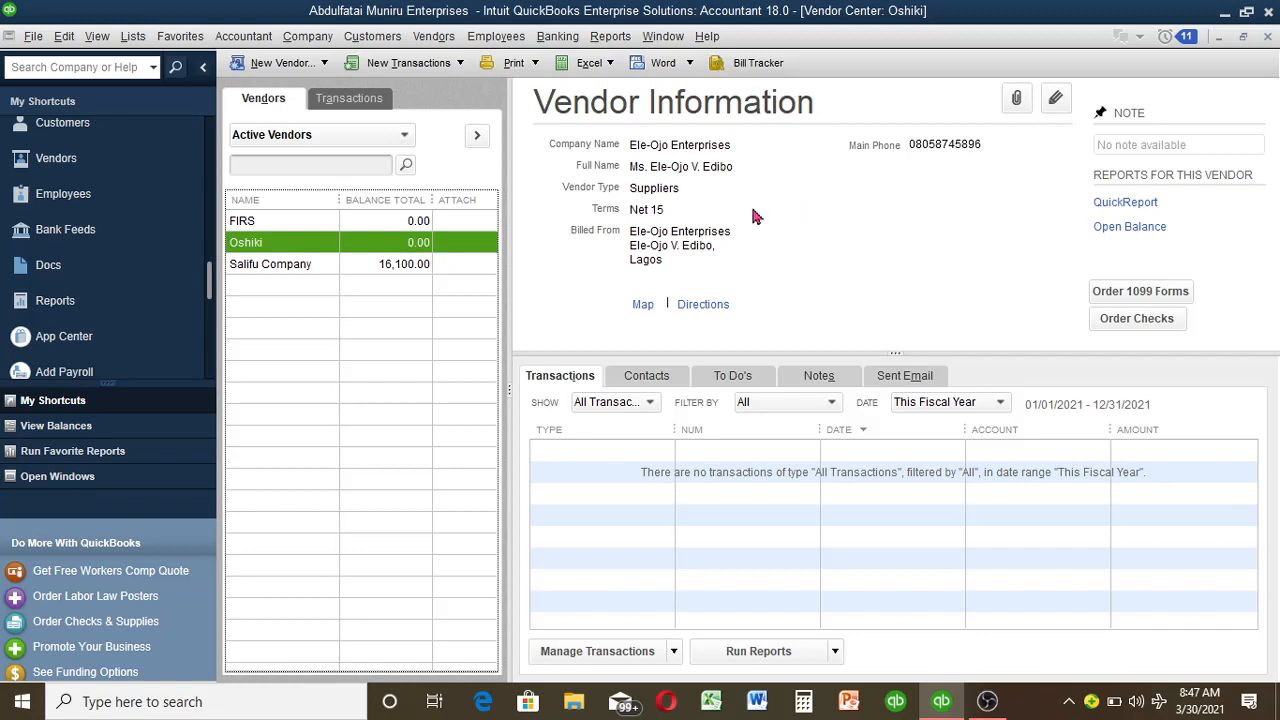
pyautogui.click(117, 482)
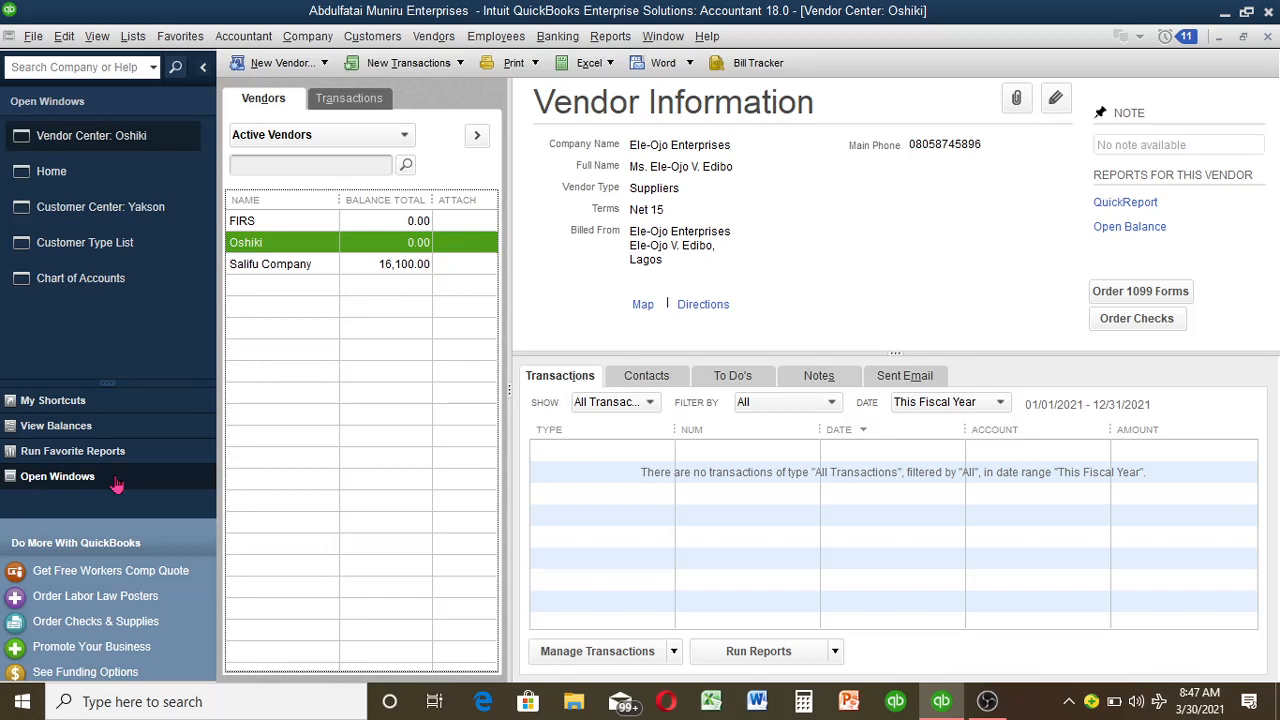
pyautogui.click(155, 185)
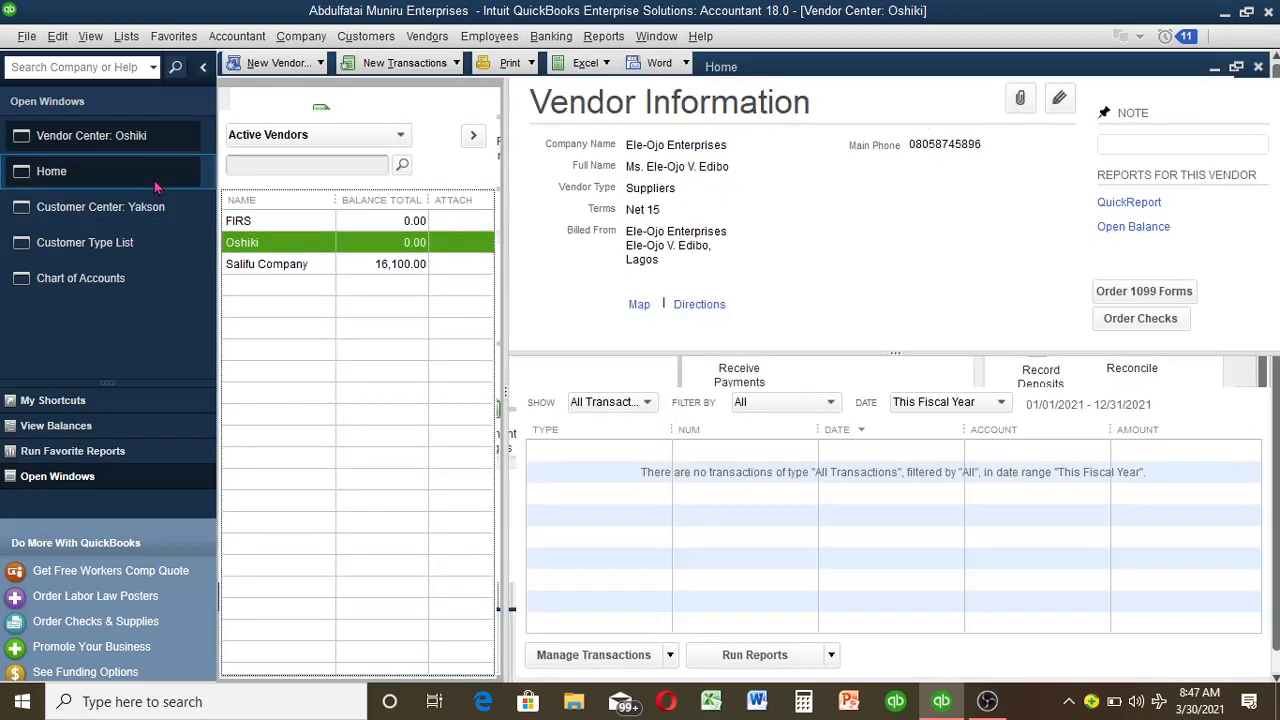